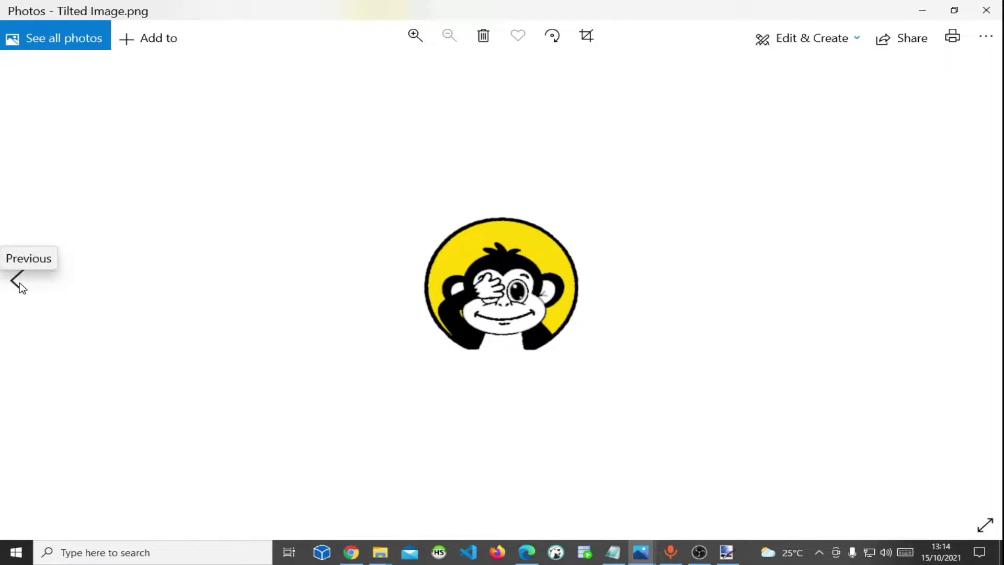
Step: View the original tilted Petty Cash Monkey.png up close in the photo viewer
left_click(18, 283)
scroll(531, 291, "up", 1)
scroll(531, 291, "up", 1)
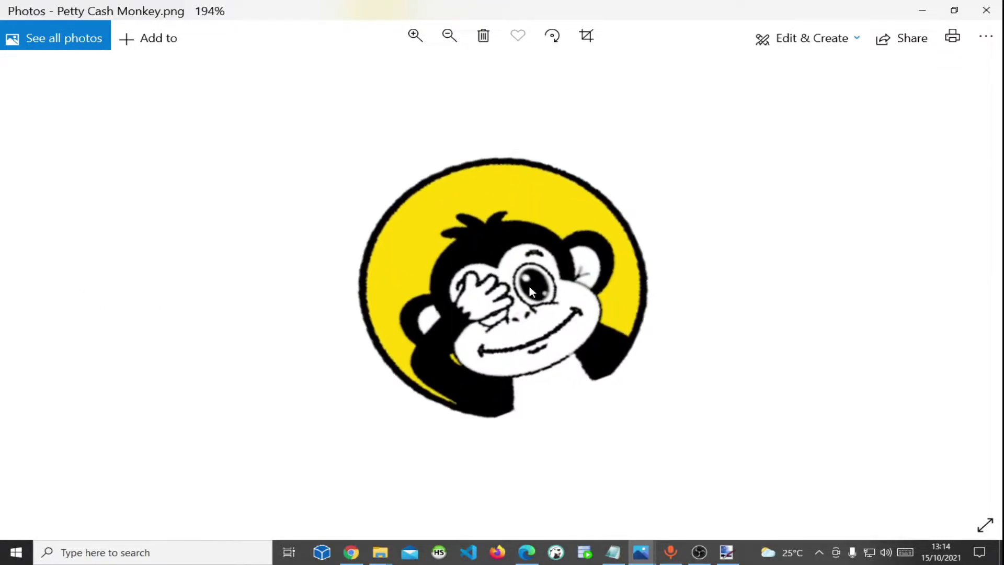
scroll(531, 291, "up", 1)
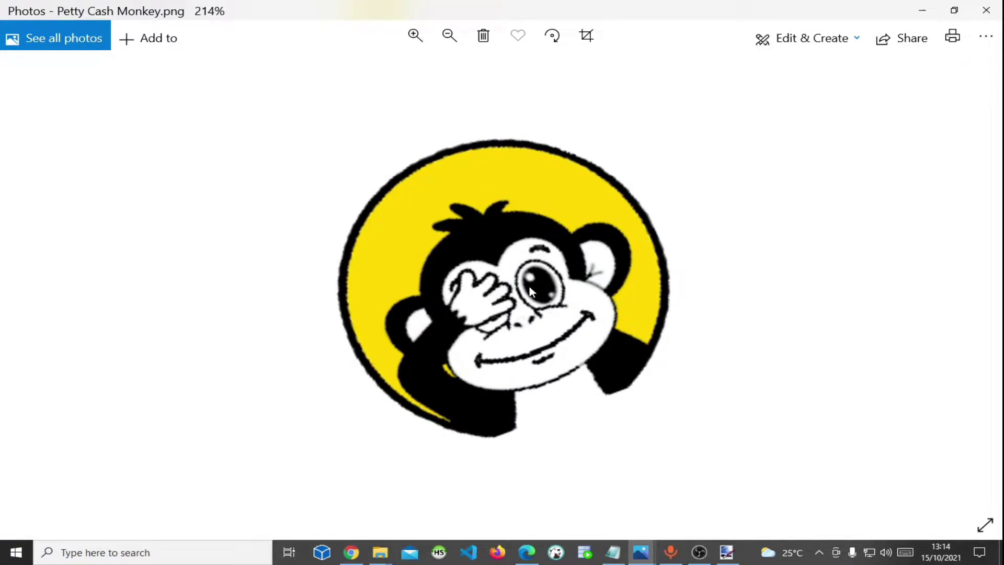
scroll(529, 287, "down", 3)
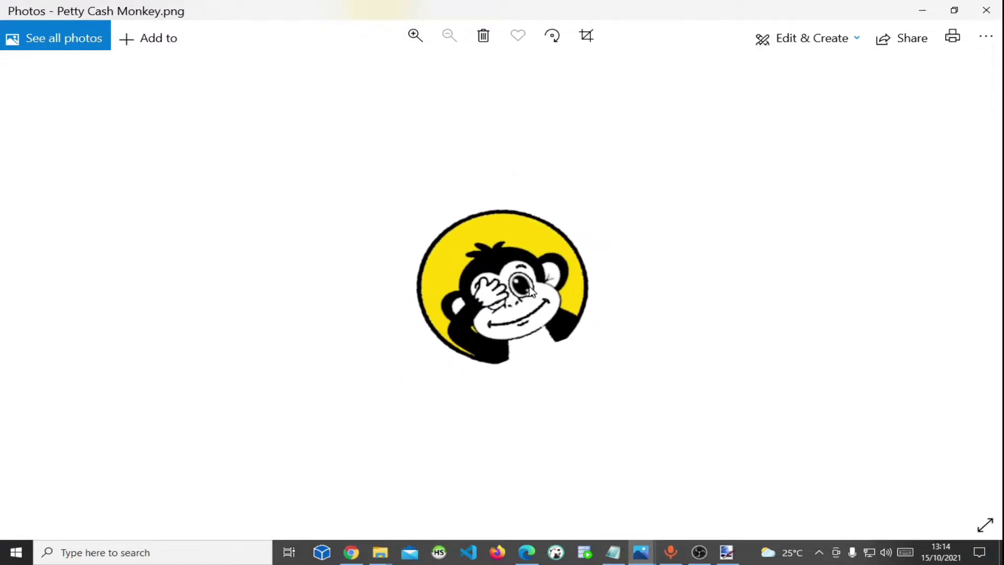
Step: View Tilted Image.png up close to compare the monkey's orientation with the original
left_click(982, 280)
scroll(647, 273, "up", 1)
scroll(576, 259, "up", 2)
scroll(576, 259, "down", 1)
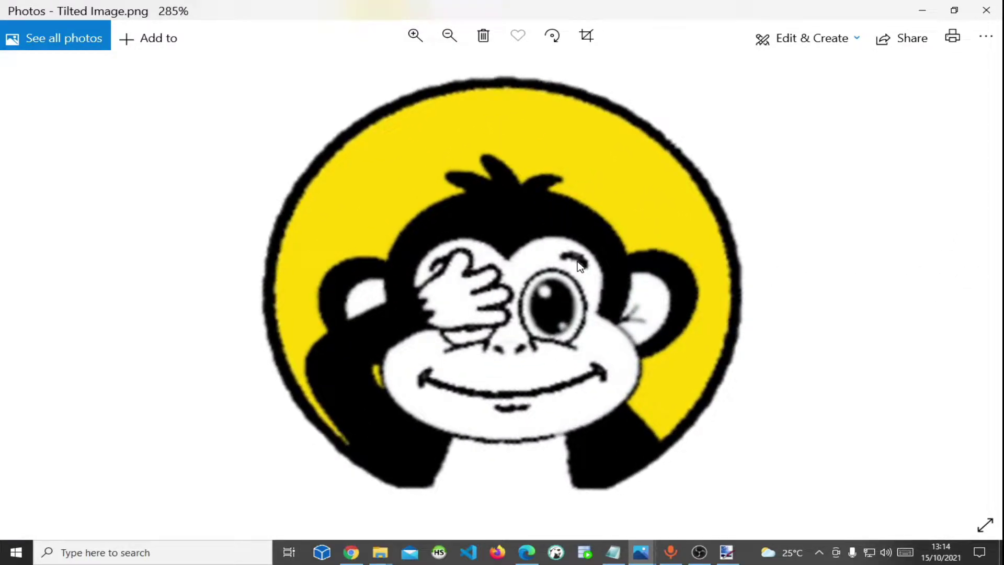
scroll(576, 260, "down", 1)
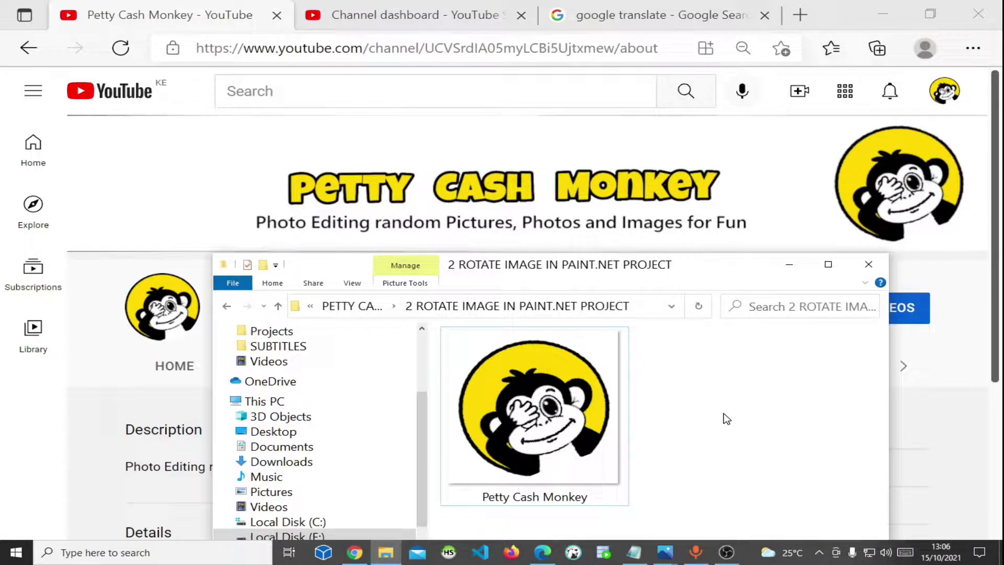
Step: Preview the Petty Cash Monkey picture from the project folder, examine its tilt up close, and close the preview
left_click(575, 403)
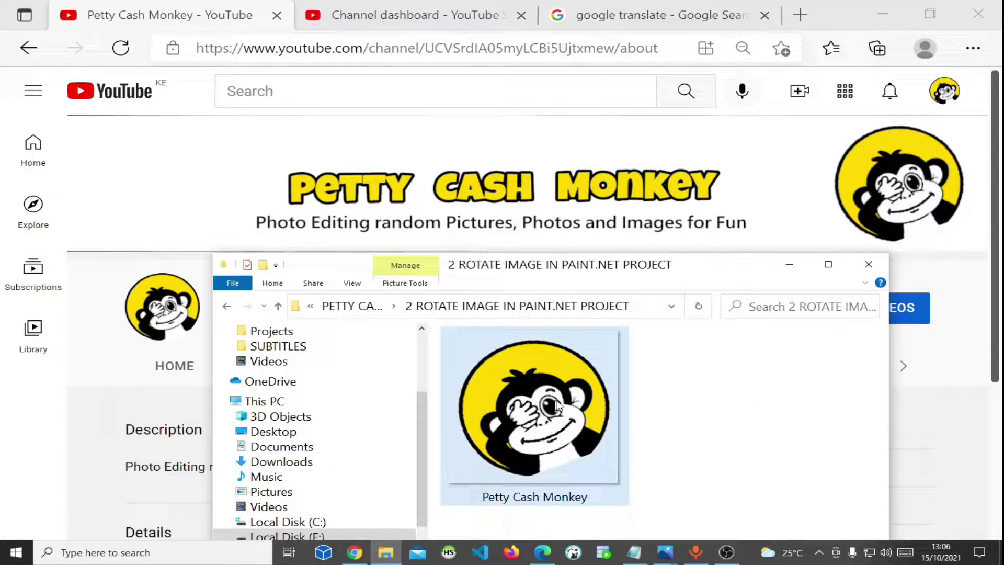
left_click(680, 381)
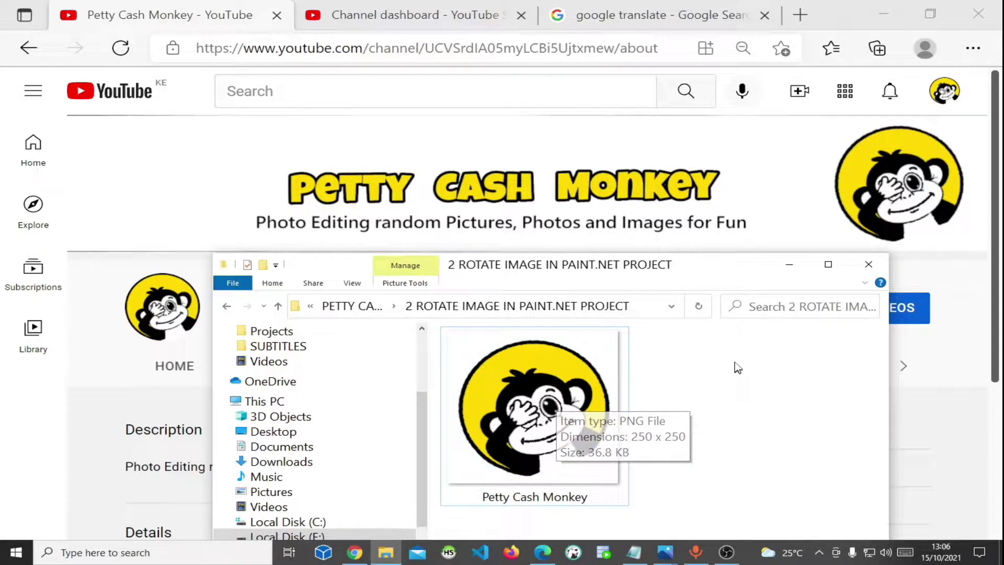
left_click(554, 412)
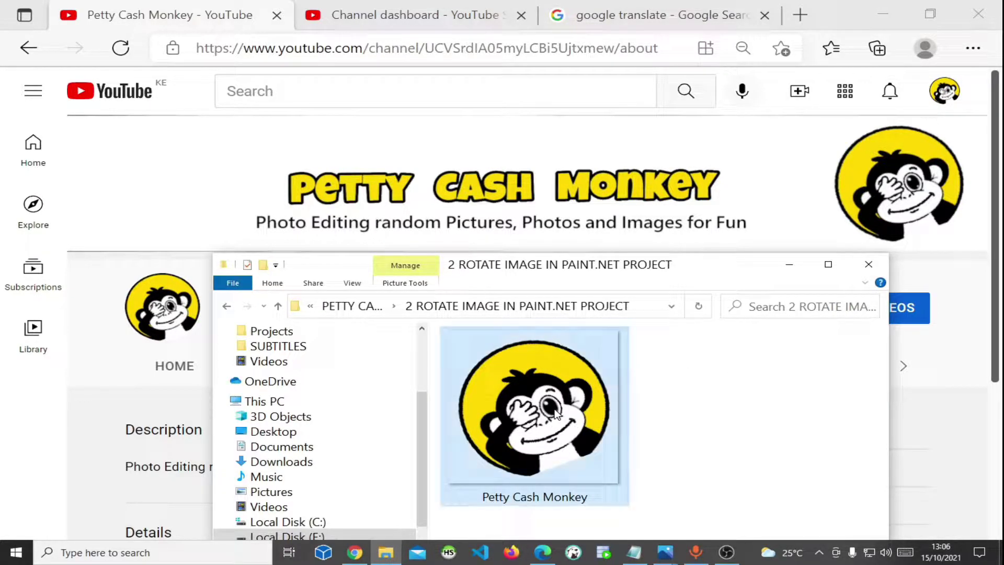
double_click(525, 403)
scroll(538, 301, "up", 4)
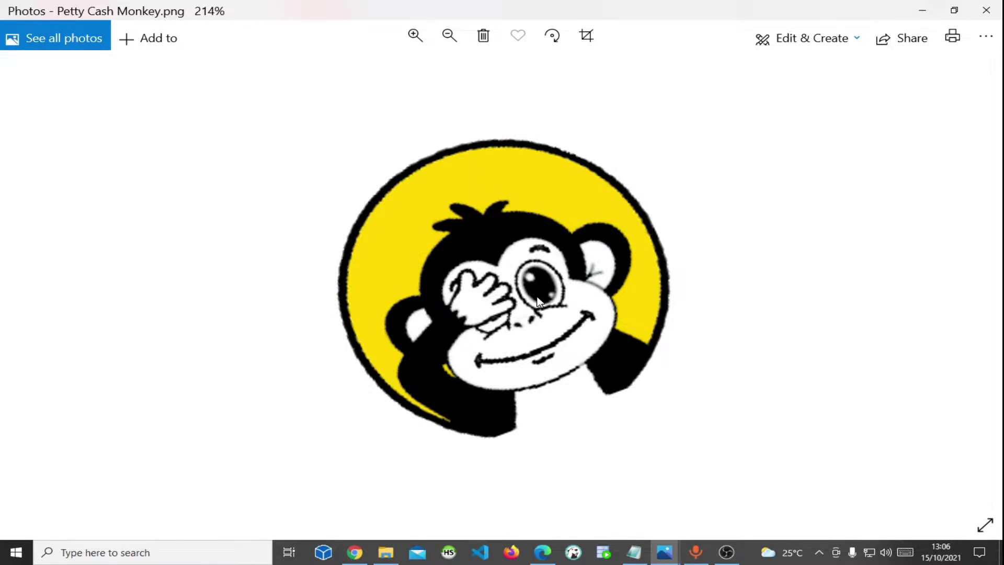
scroll(431, 246, "up", 4)
scroll(432, 246, "down", 7)
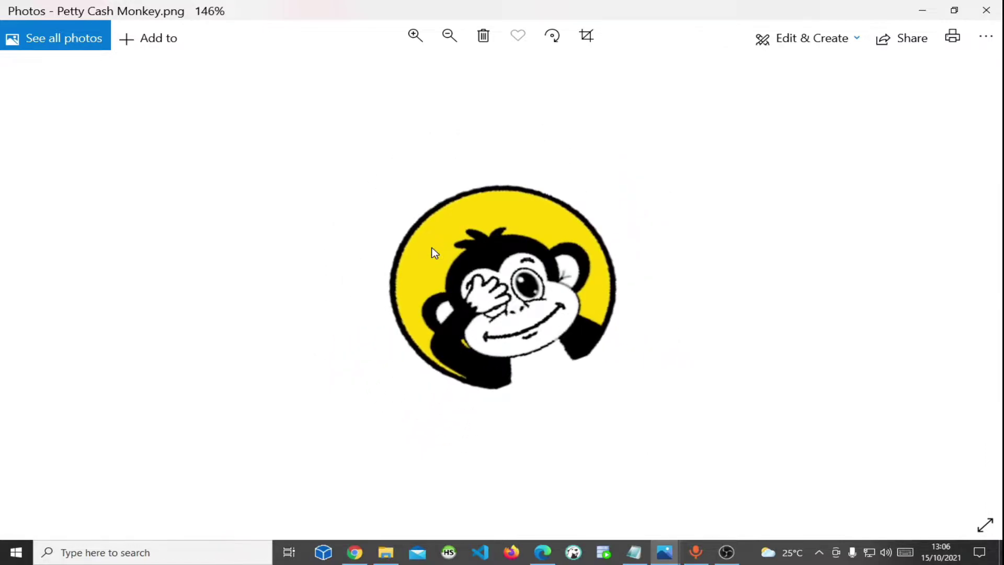
left_click(987, 10)
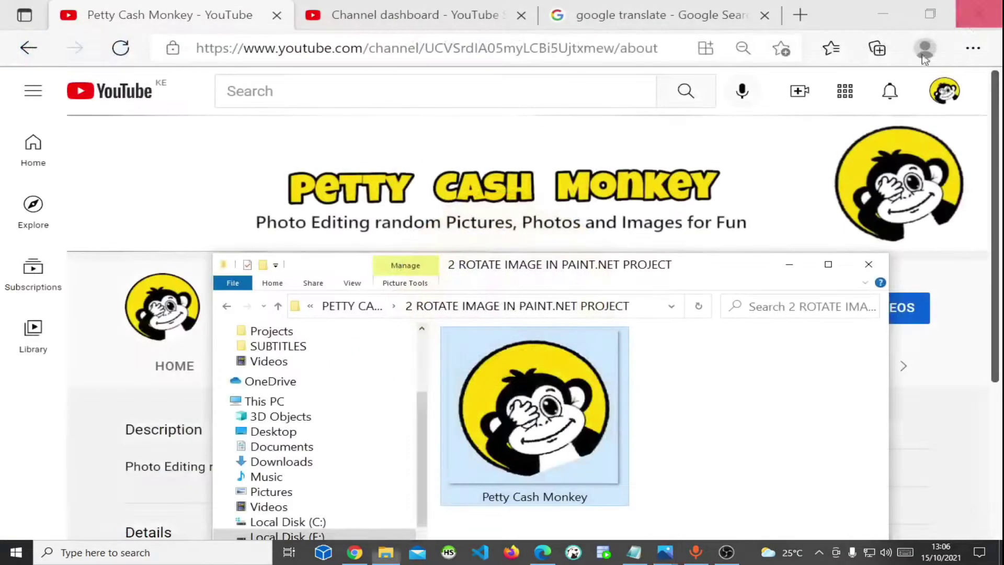
Step: Open the Petty Cash Monkey picture from the project folder in paint.net
left_click(730, 362)
left_click(585, 364)
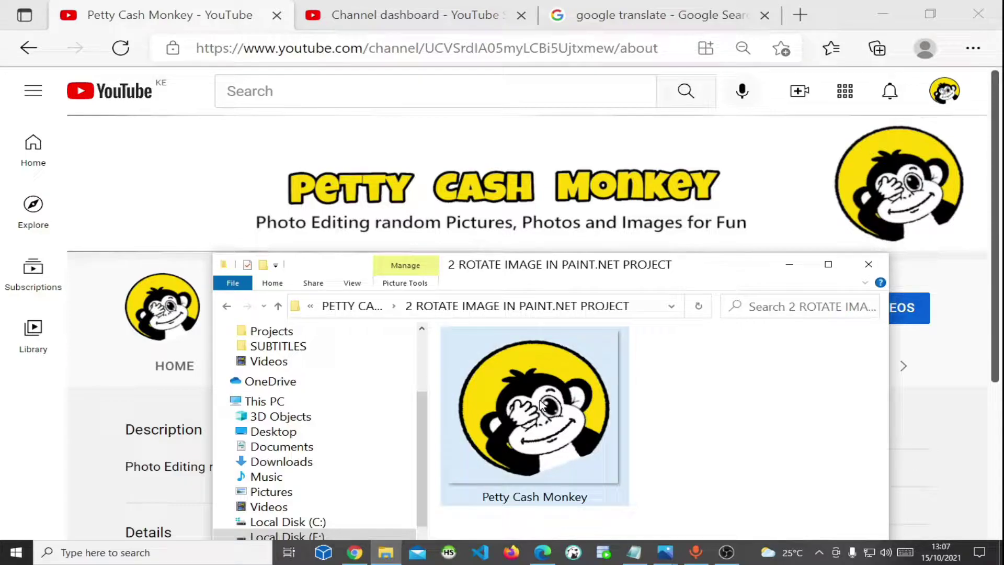
mouse_move(540, 406)
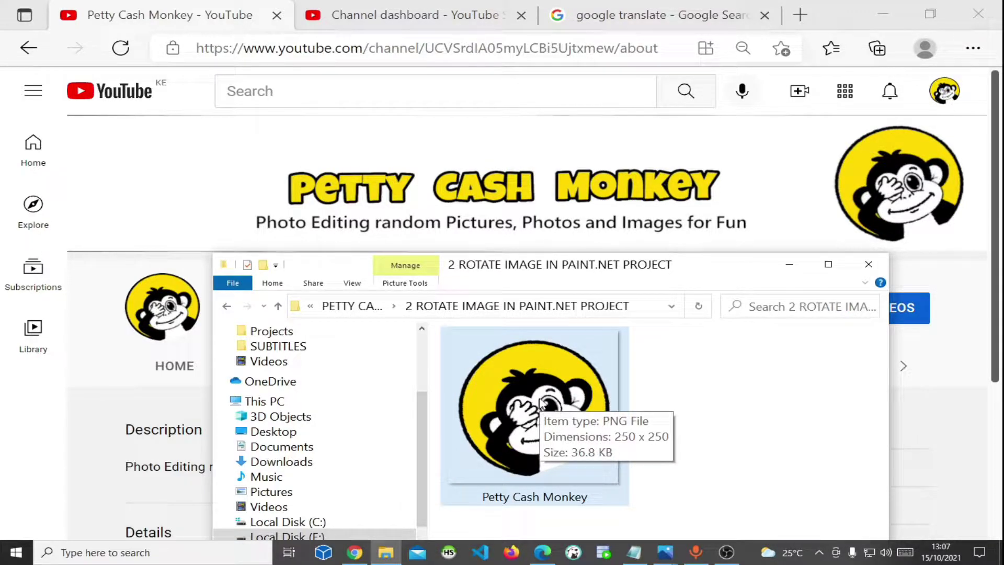
right_click(539, 388)
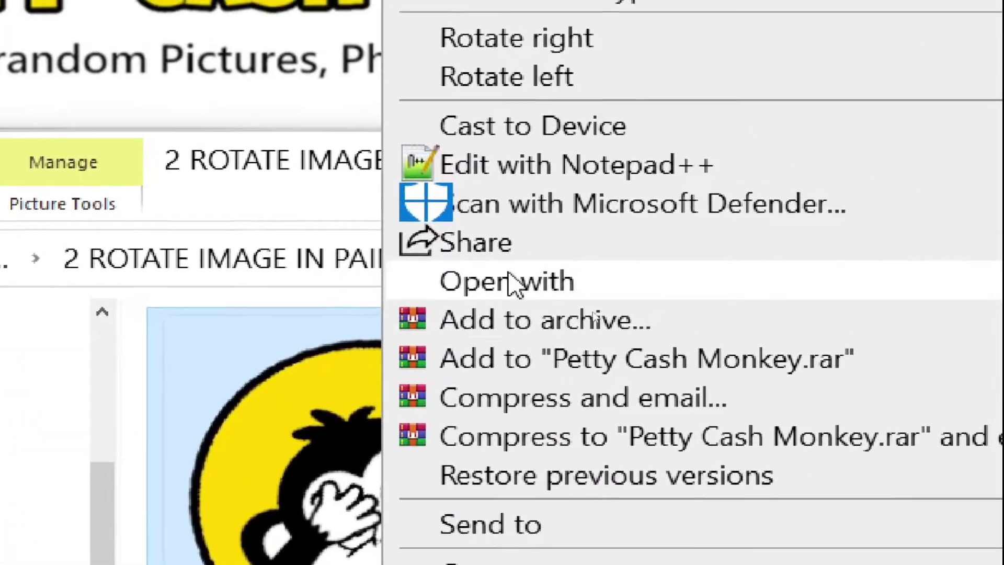
mouse_move(512, 285)
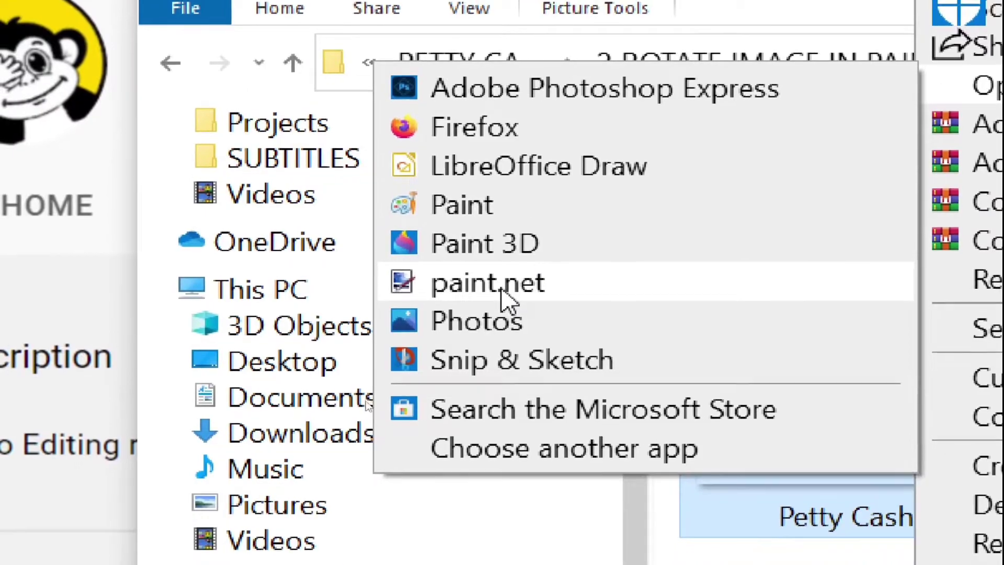
left_click(503, 286)
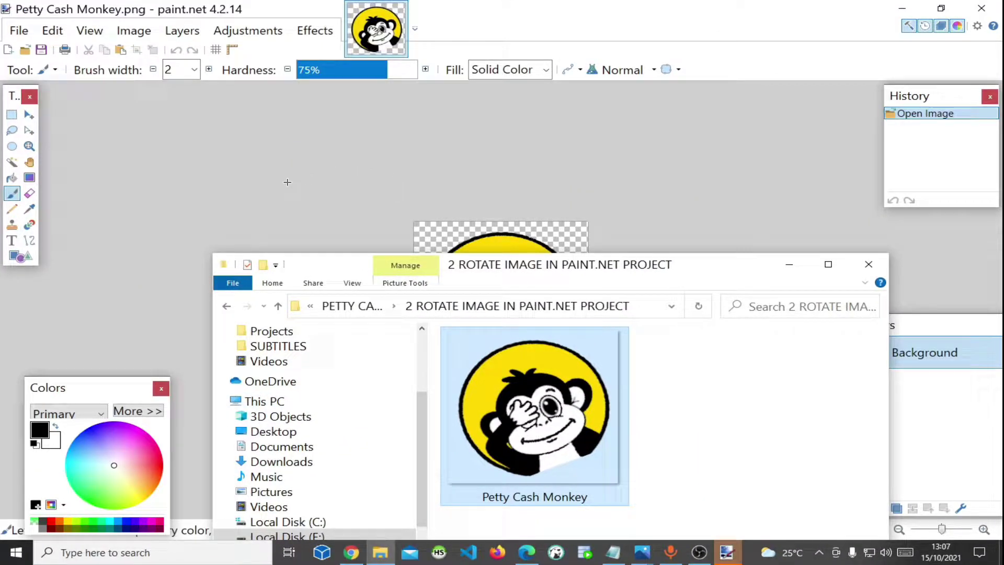
Step: Select the entire 250 × 250 px image with the Rectangle Select tool
left_click(28, 115)
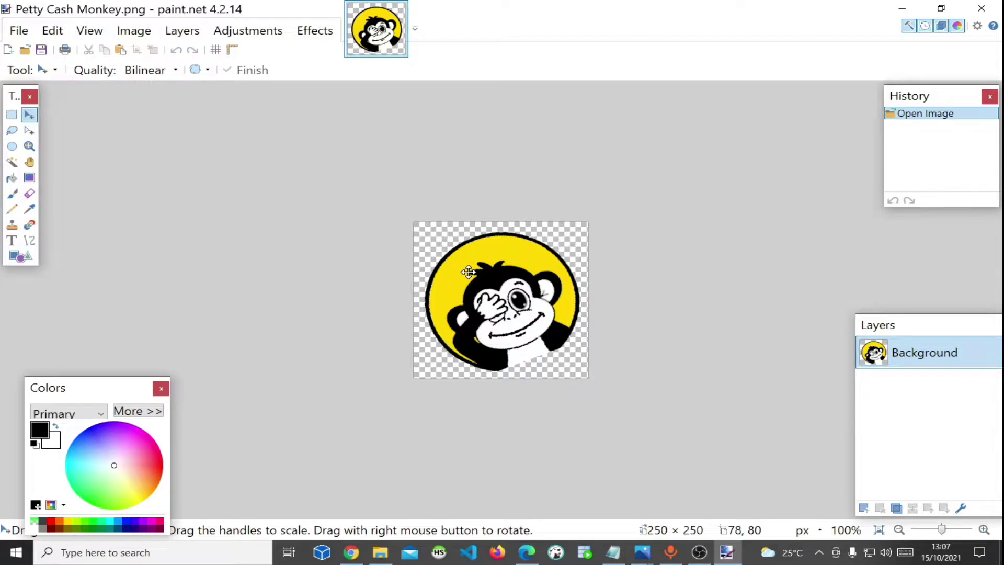
scroll(468, 272, "up", 2)
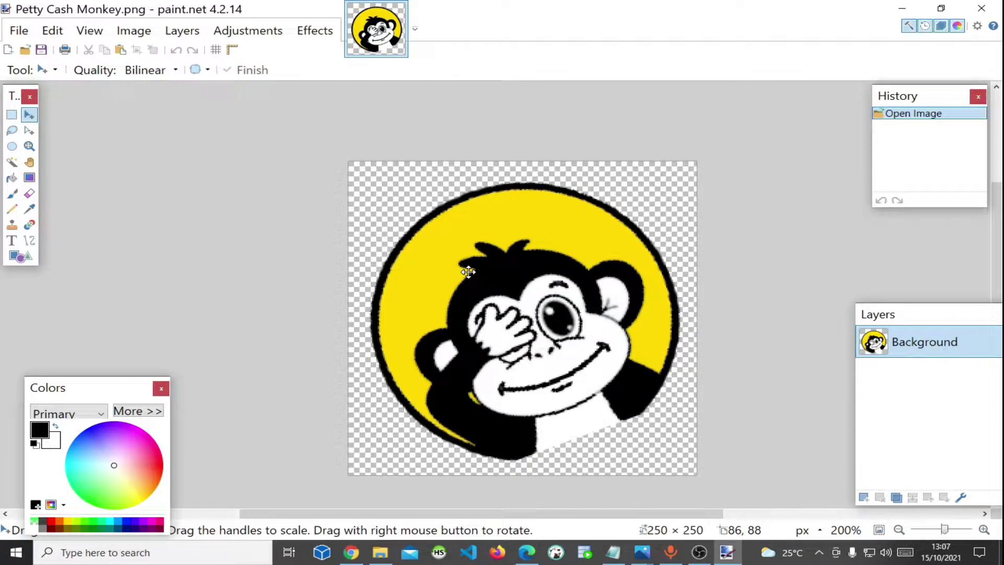
scroll(484, 271, "down", 3)
scroll(497, 271, "up", 3)
scroll(496, 271, "up", 3)
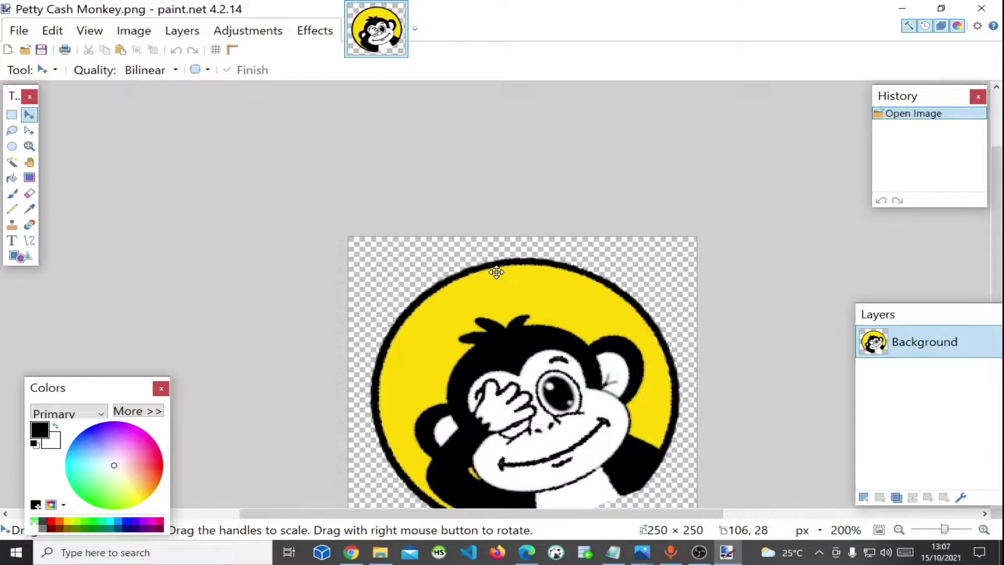
scroll(496, 271, "down", 3)
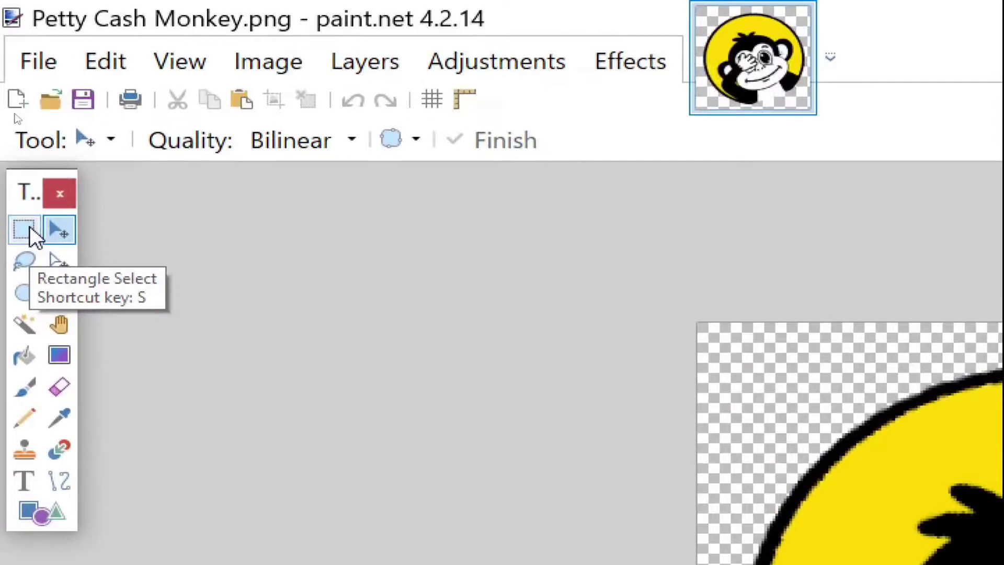
left_click(30, 229)
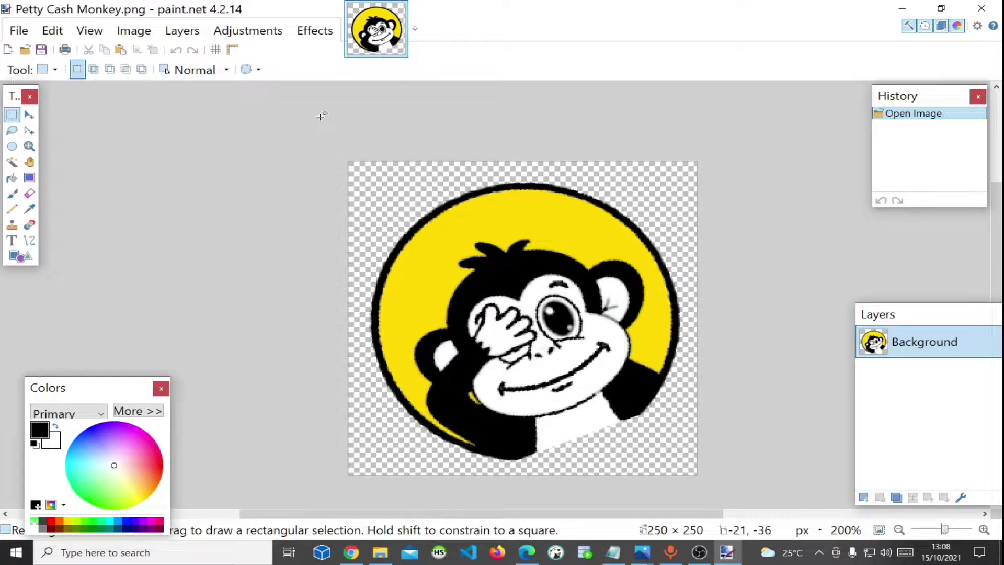
left_click_drag(347, 160, 787, 557)
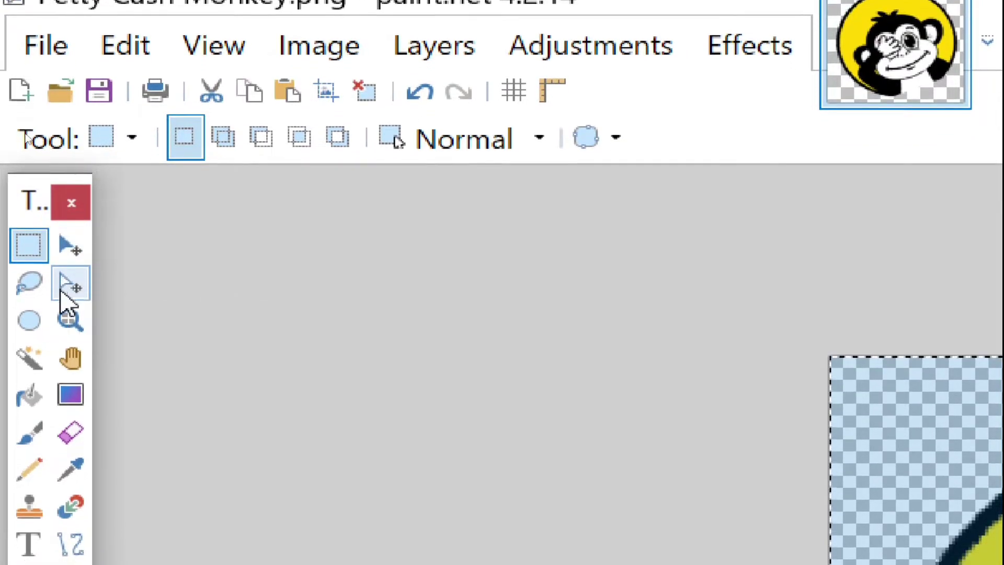
Step: Rotate the selected pixels clockwise with Move Selected Pixels to an angle of about -22.71°, so the monkey's face sits upright
left_click(71, 252)
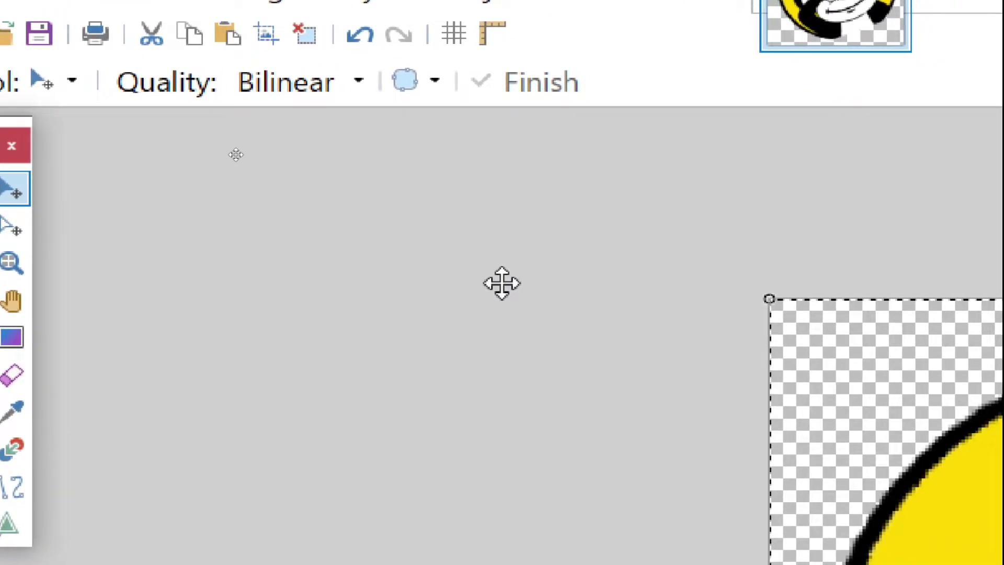
scroll(494, 285, "up", 3)
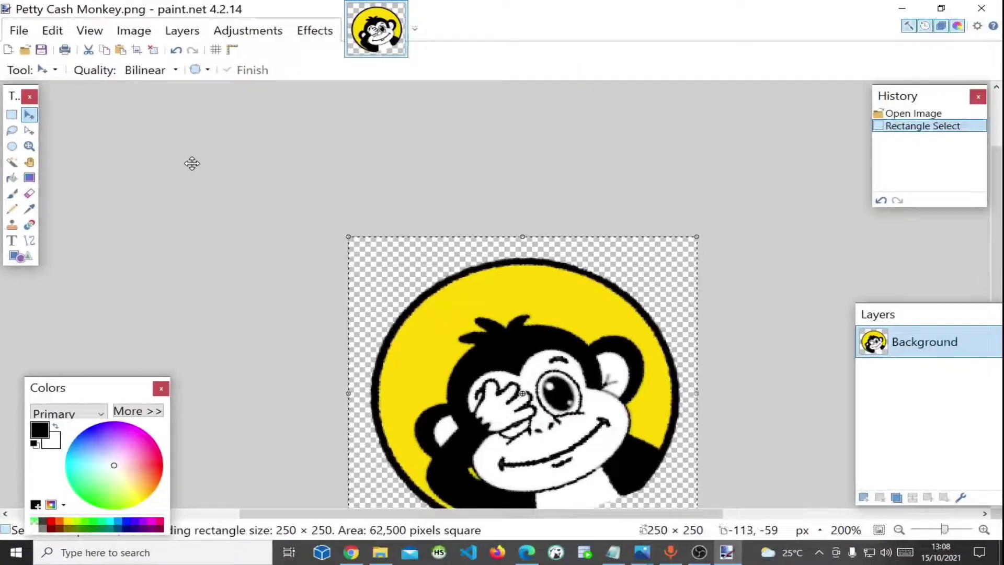
scroll(337, 196, "down", 2)
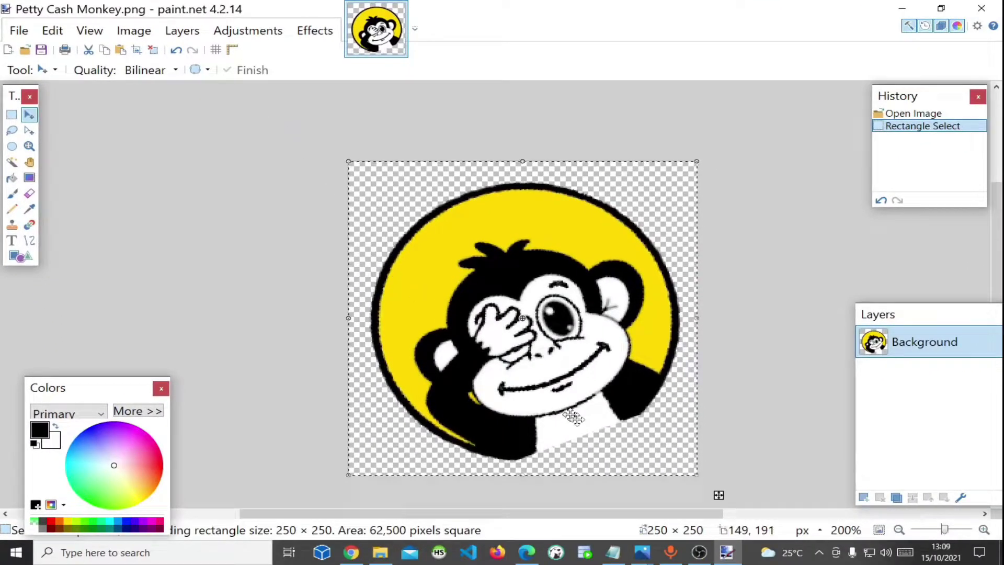
scroll(717, 398, "down", 2)
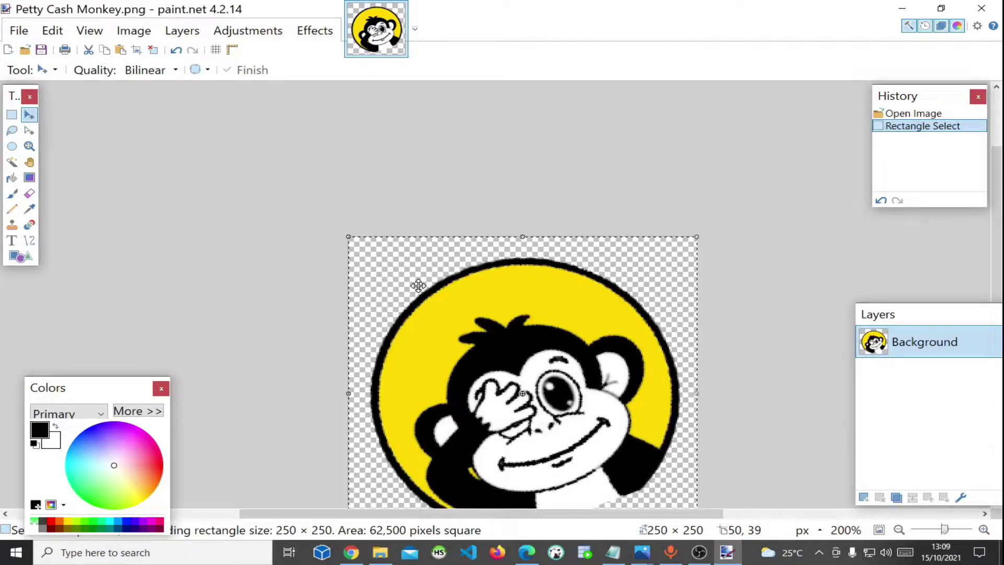
scroll(418, 285, "down", 3)
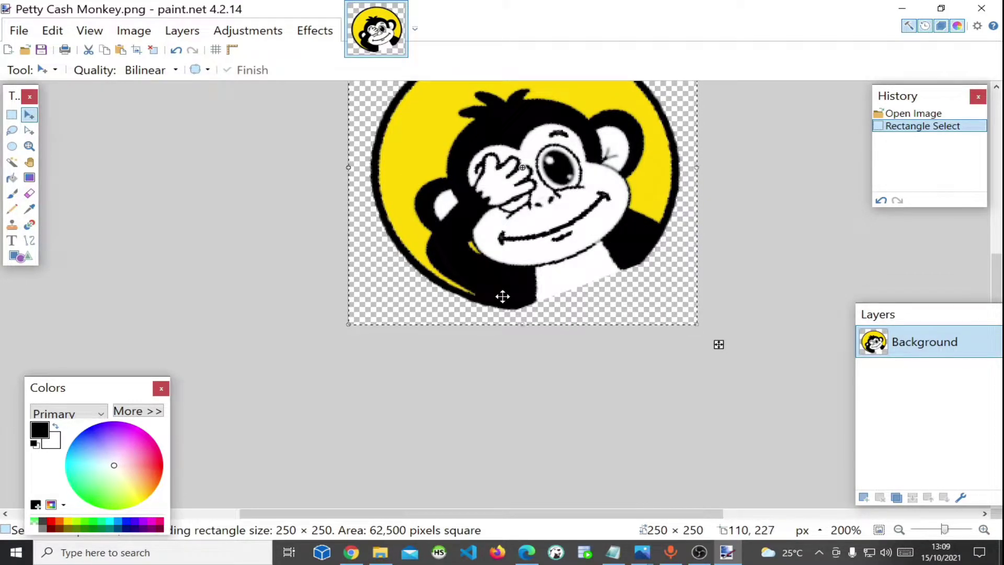
scroll(503, 296, "up", 2)
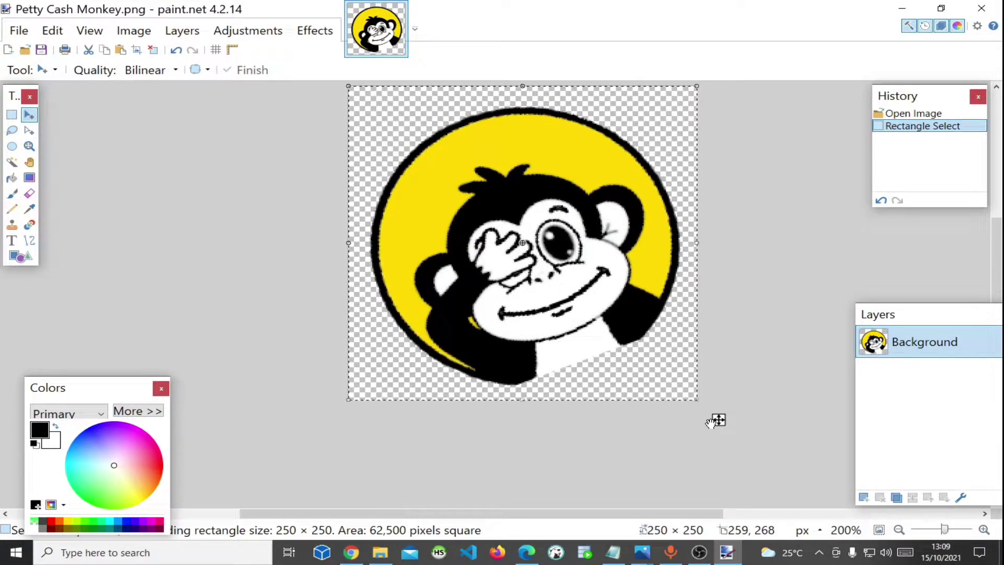
left_click_drag(705, 405, 705, 405)
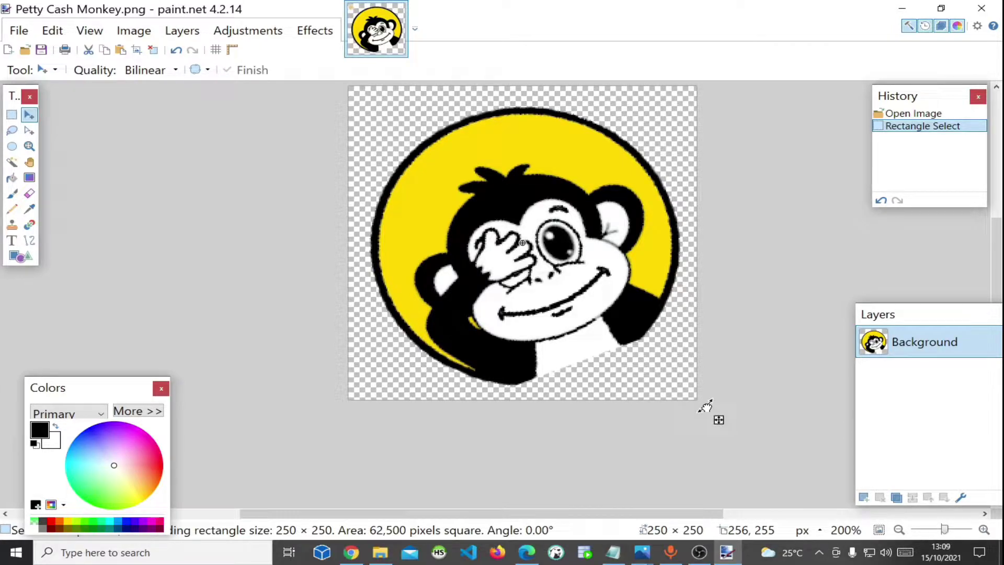
left_click_drag(705, 406, 684, 420)
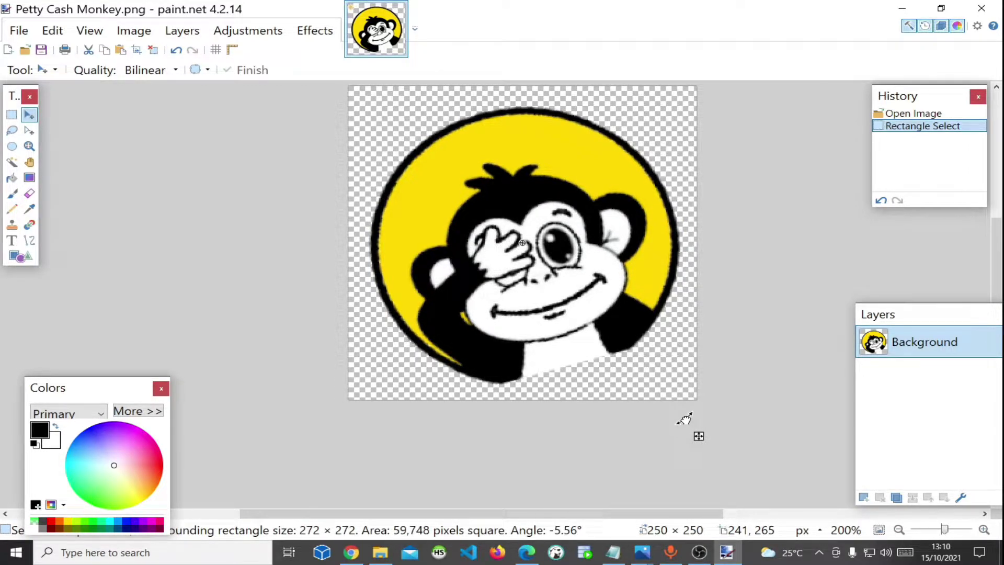
left_click_drag(684, 419, 640, 438)
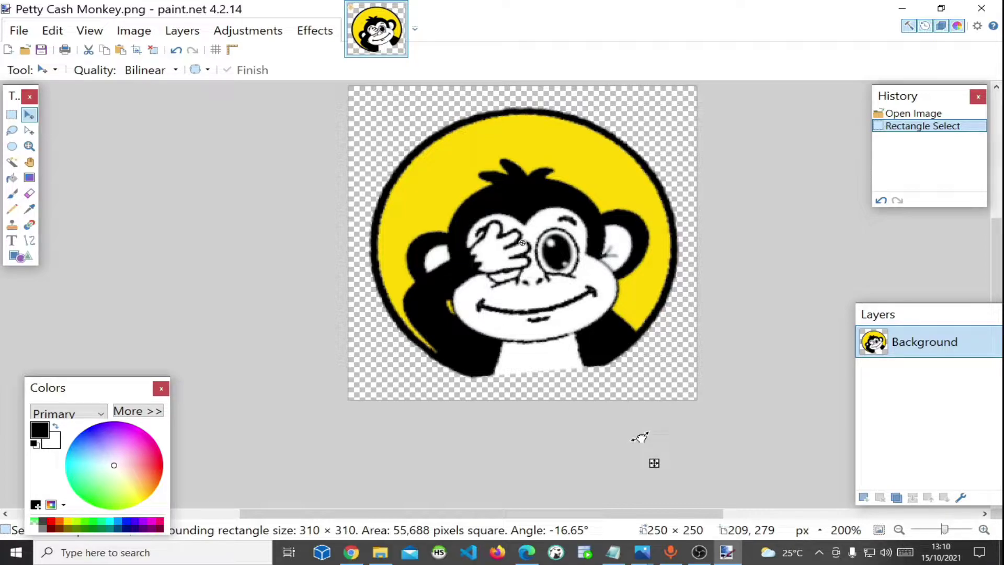
left_click_drag(639, 438, 614, 447)
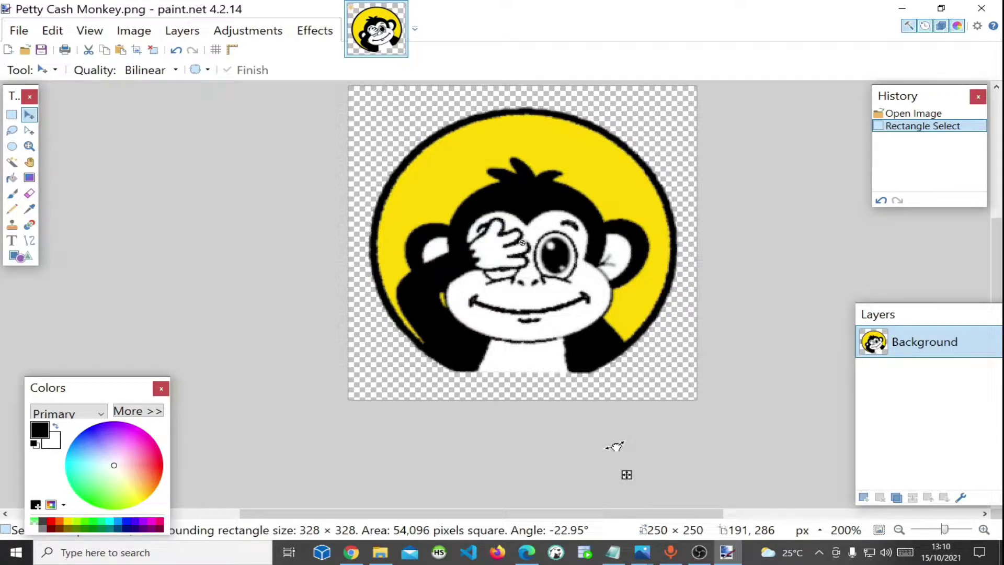
left_click_drag(615, 448, 618, 446)
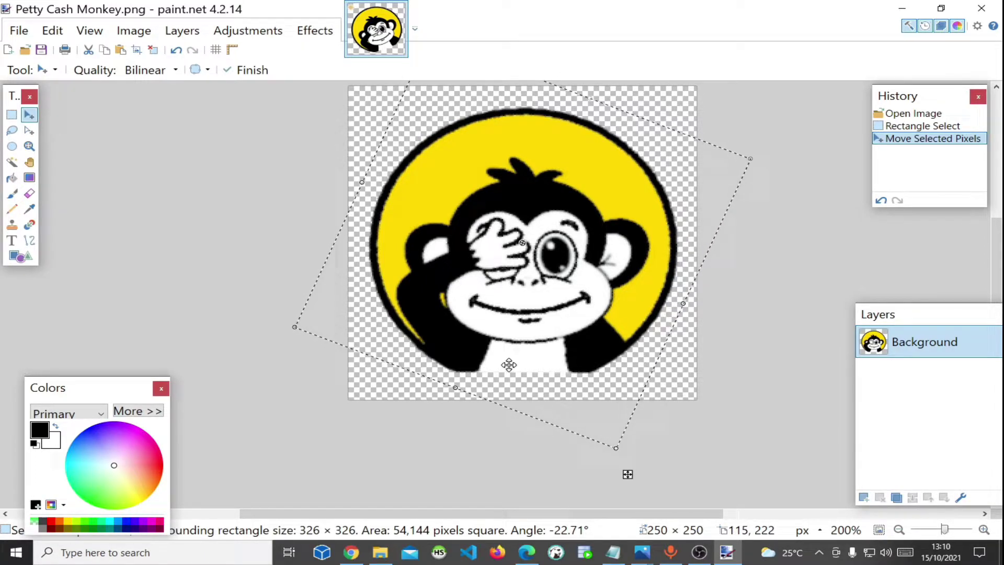
scroll(560, 320, "up", 2)
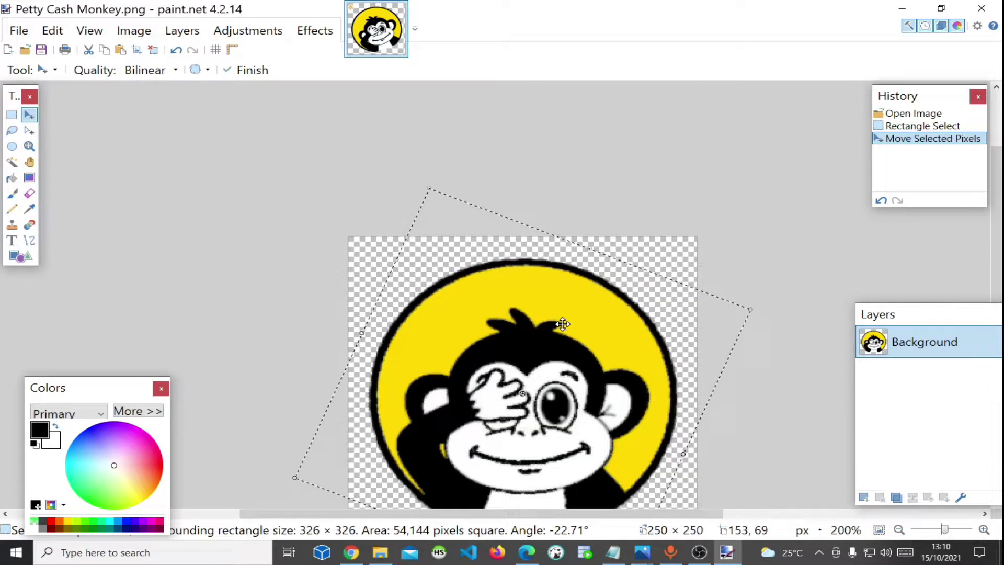
scroll(561, 322, "down", 1)
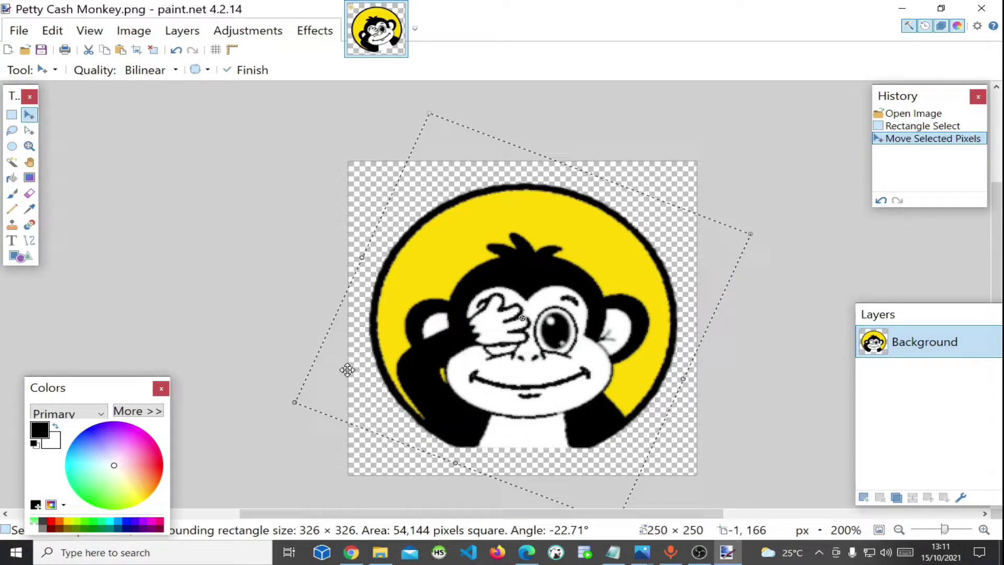
Step: Deselect the rotated image and save it as a new PNG file named Tilted Image
left_click(12, 114)
left_click(212, 156)
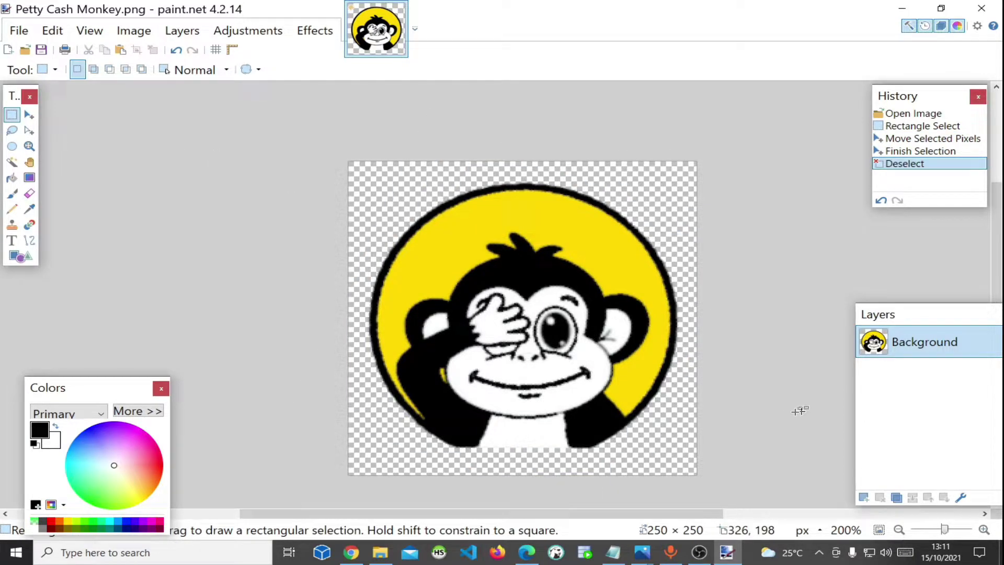
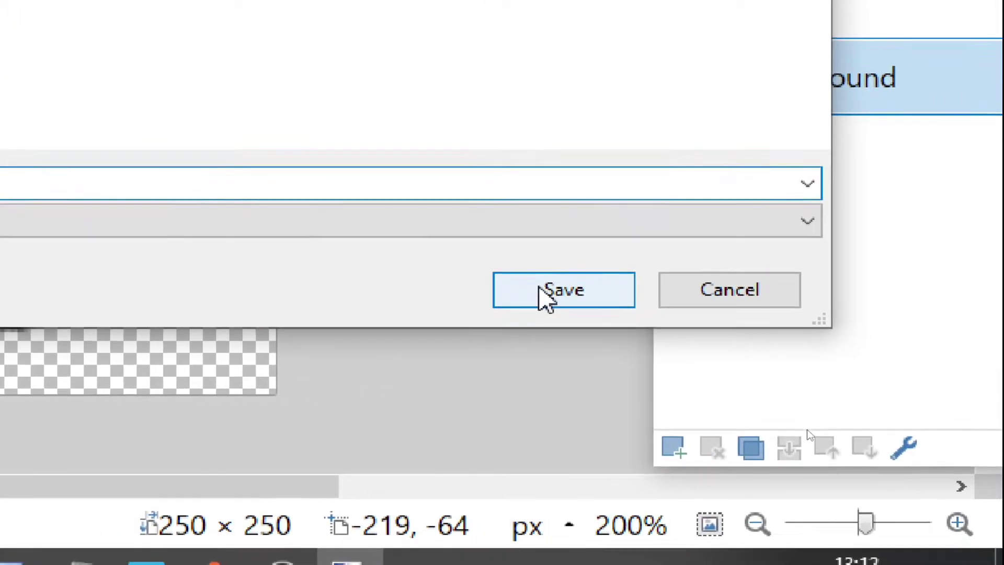
left_click(540, 291)
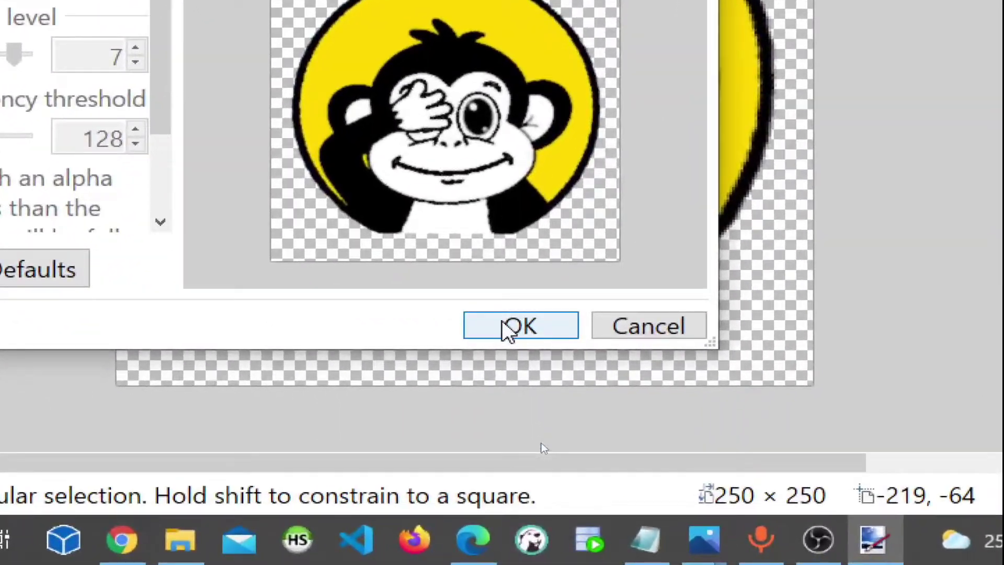
left_click(506, 329)
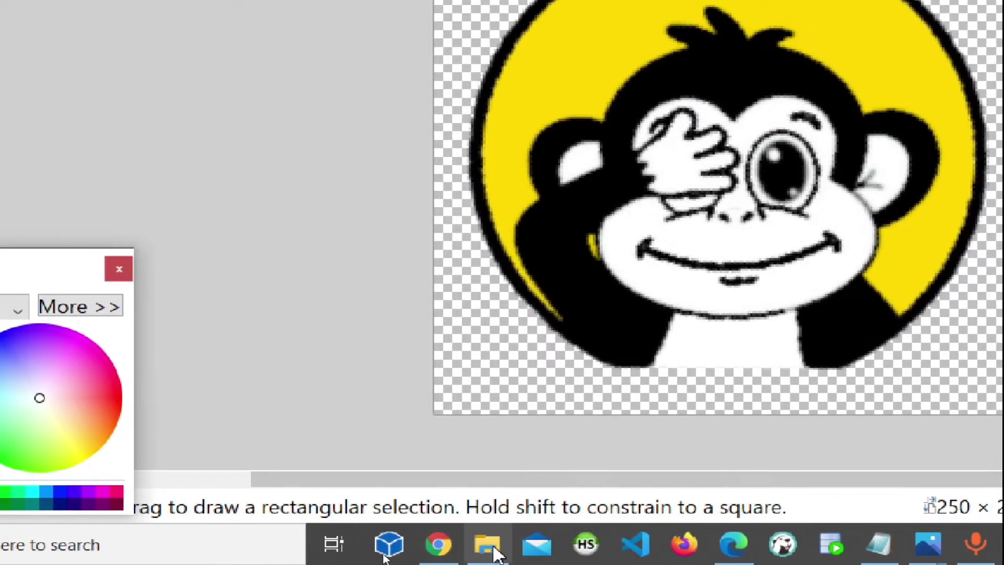
Step: Switch to File Explorer, bring the 2 ROTATE IMAGE IN PAINT.NET PROJECT folder to the front and locate the Tilted Image file
mouse_move(466, 550)
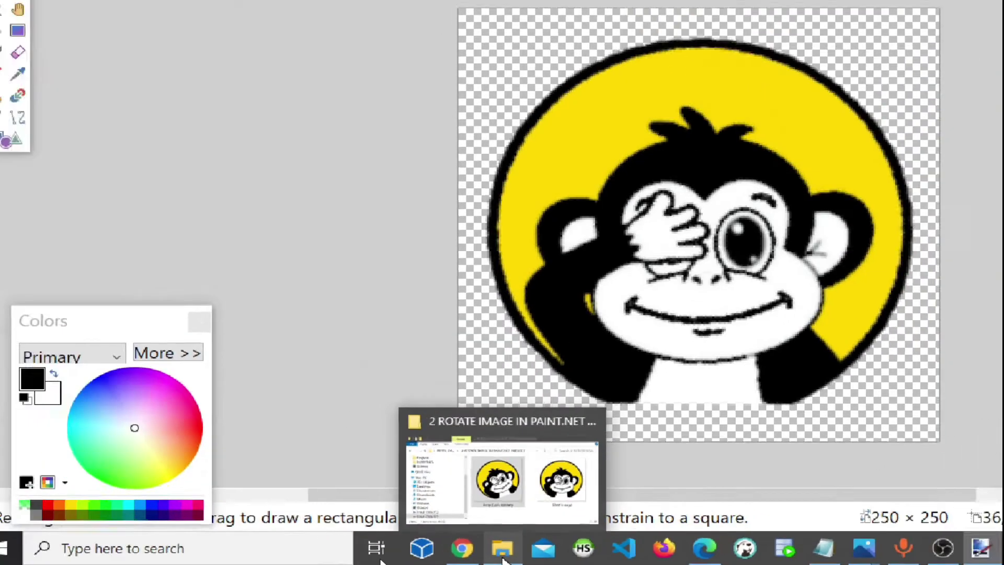
middle_click(503, 556)
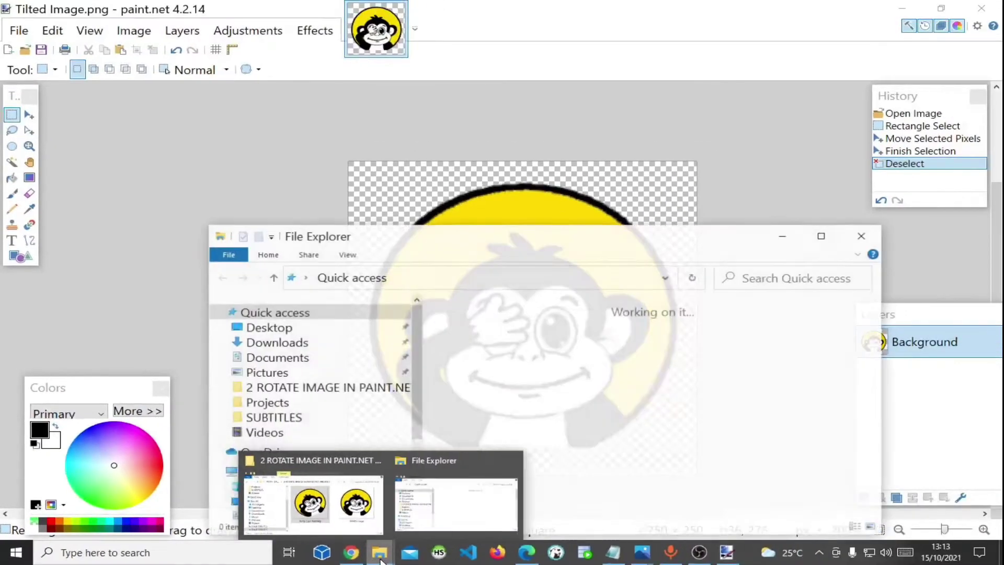
mouse_move(401, 513)
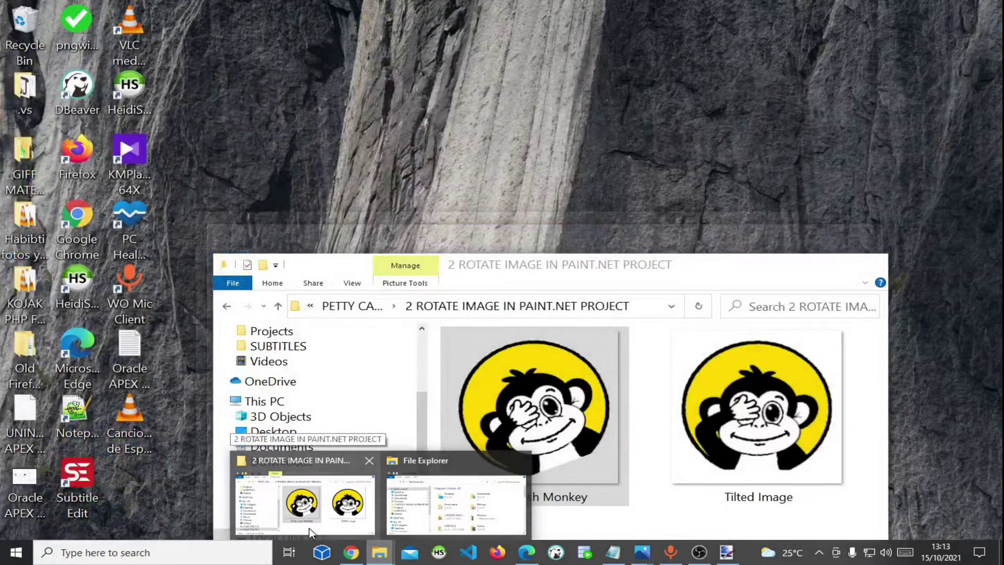
left_click(309, 528)
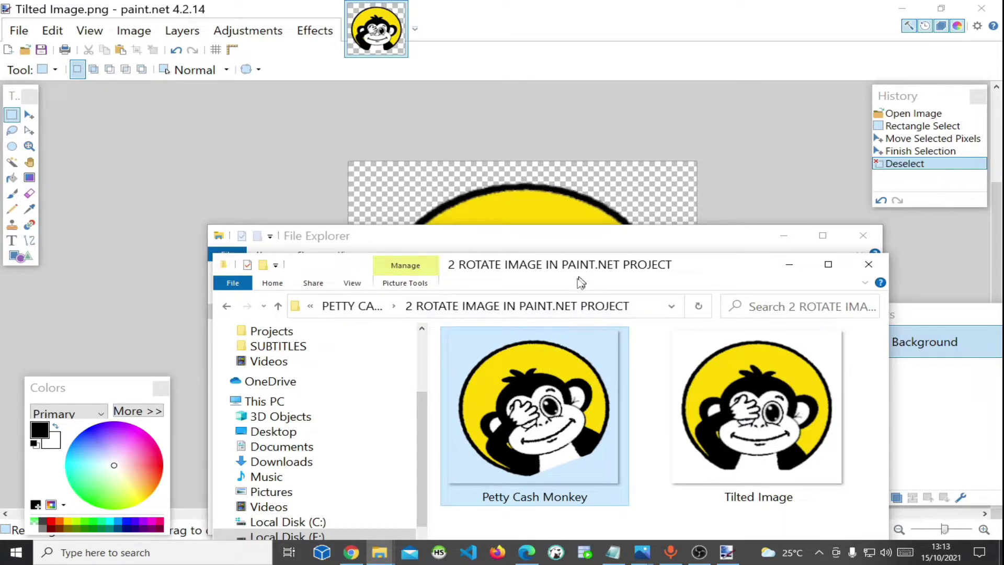
left_click_drag(582, 271, 576, 243)
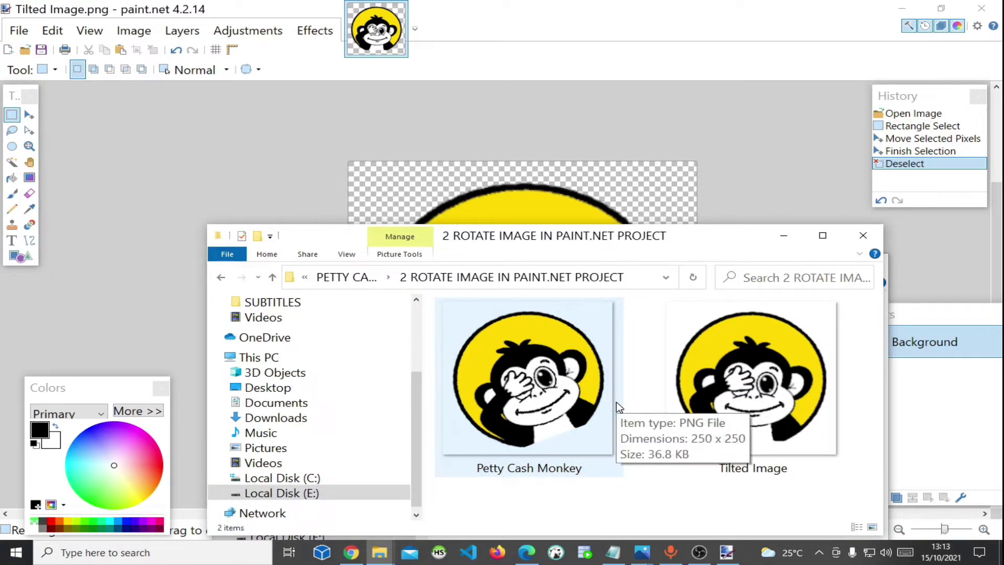
key("Right")
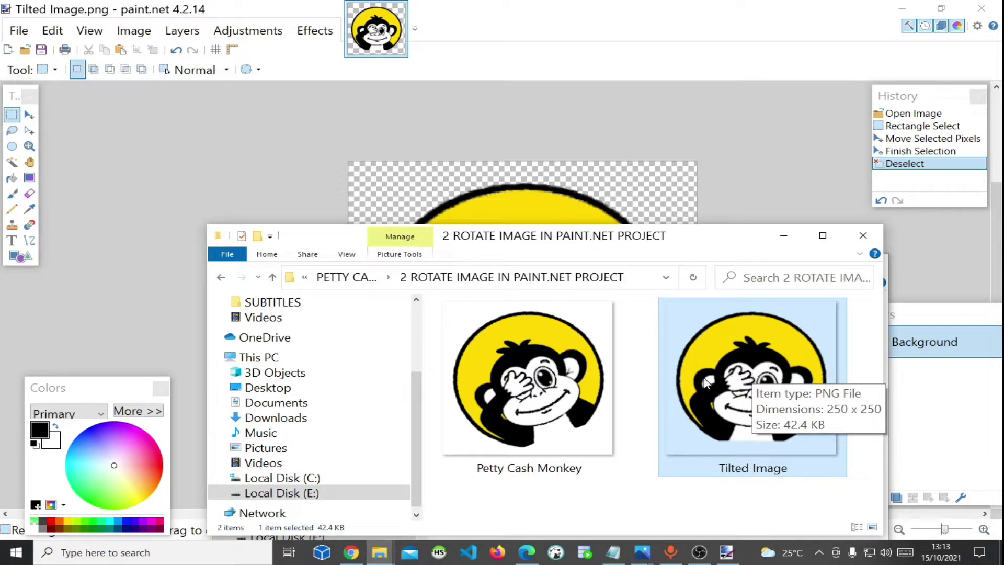
left_click(646, 508)
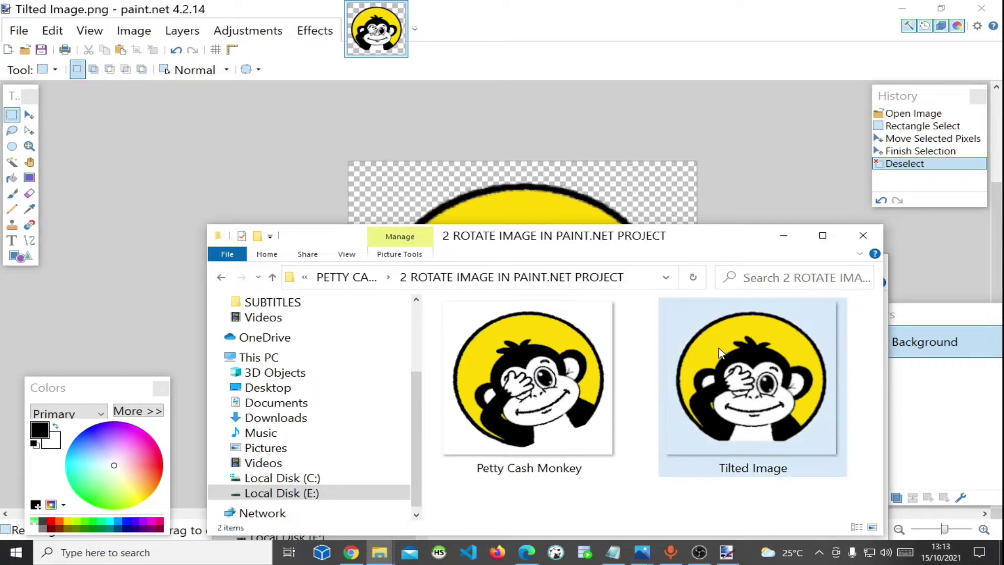
Step: Open Tilted Image from the project folder in Photos and examine the monkey's orientation at several magnifications
double_click(719, 370)
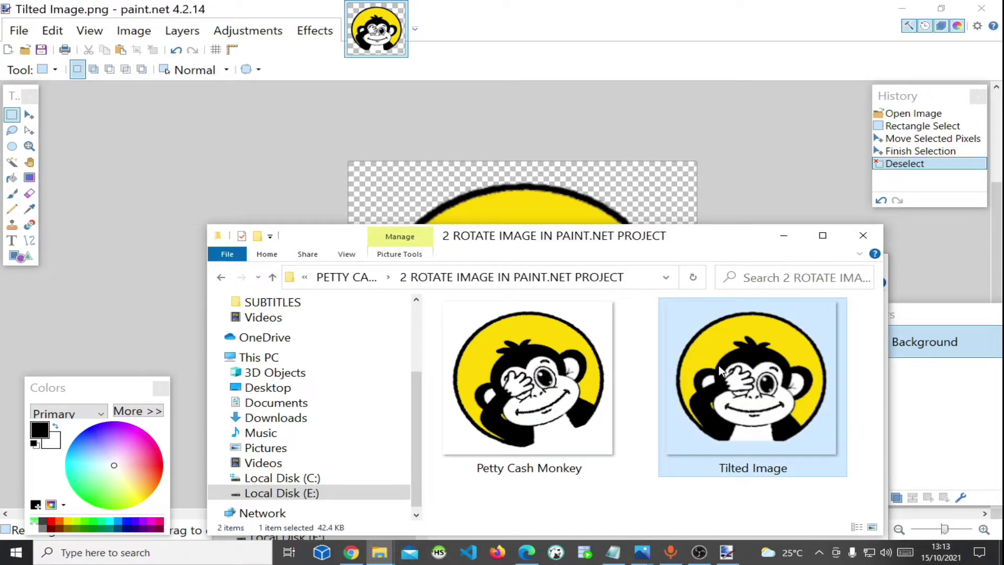
scroll(526, 308, "up", 6)
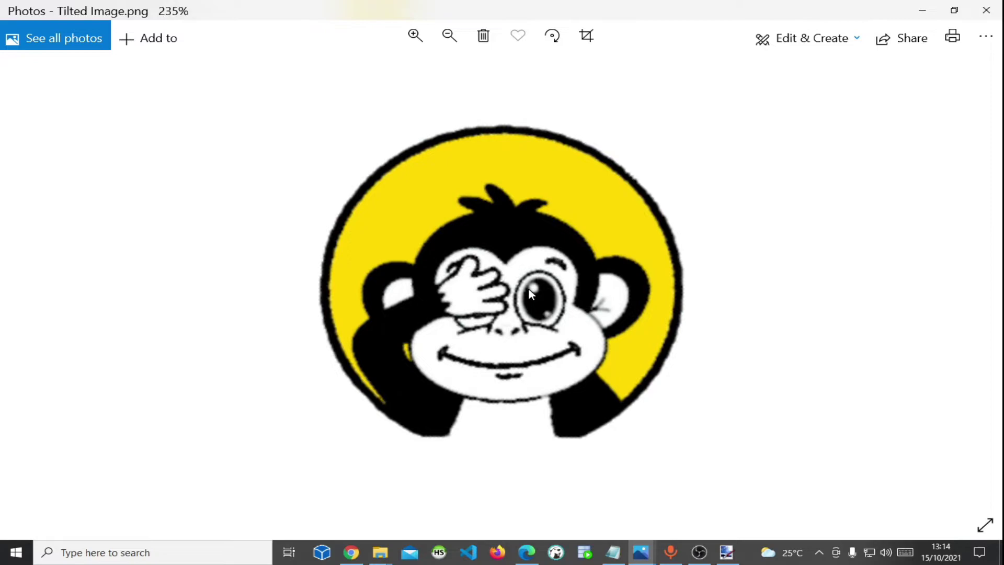
scroll(530, 294, "down", 3)
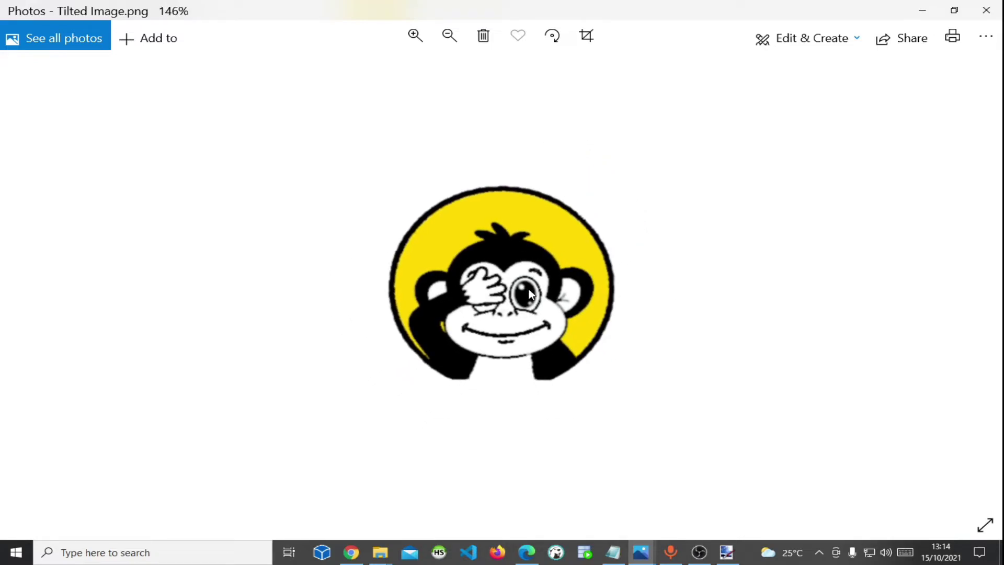
scroll(530, 294, "down", 2)
scroll(530, 294, "up", 5)
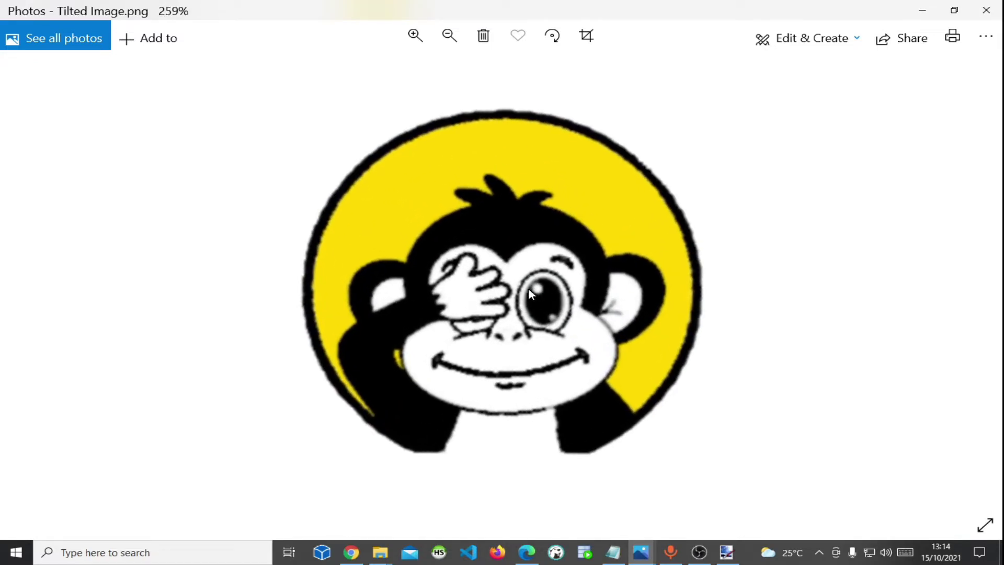
scroll(529, 293, "down", 2)
scroll(530, 294, "down", 3)
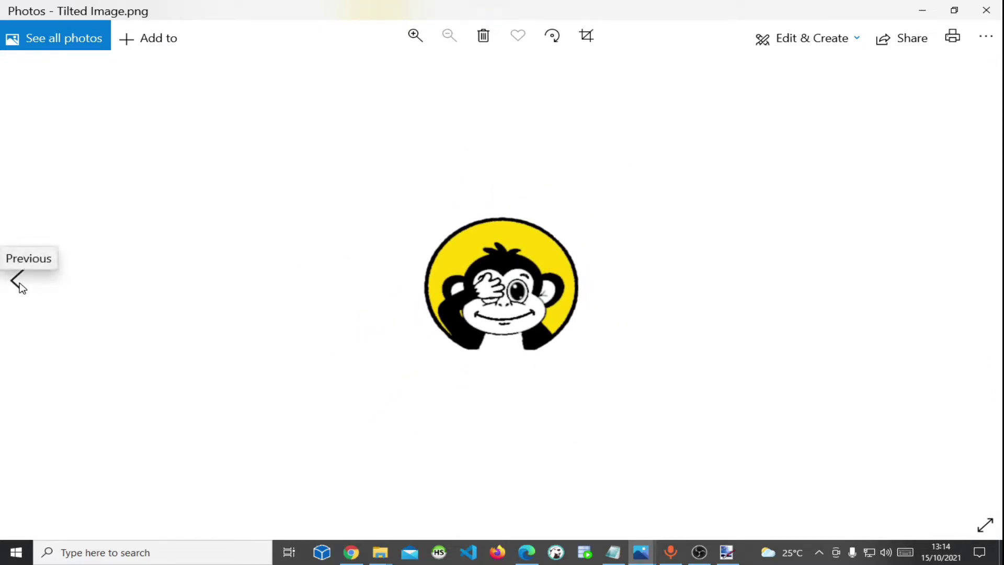
Step: Go to the original Petty Cash Monkey picture in Photos and examine its tilt for comparison
left_click(19, 282)
scroll(531, 290, "up", 3)
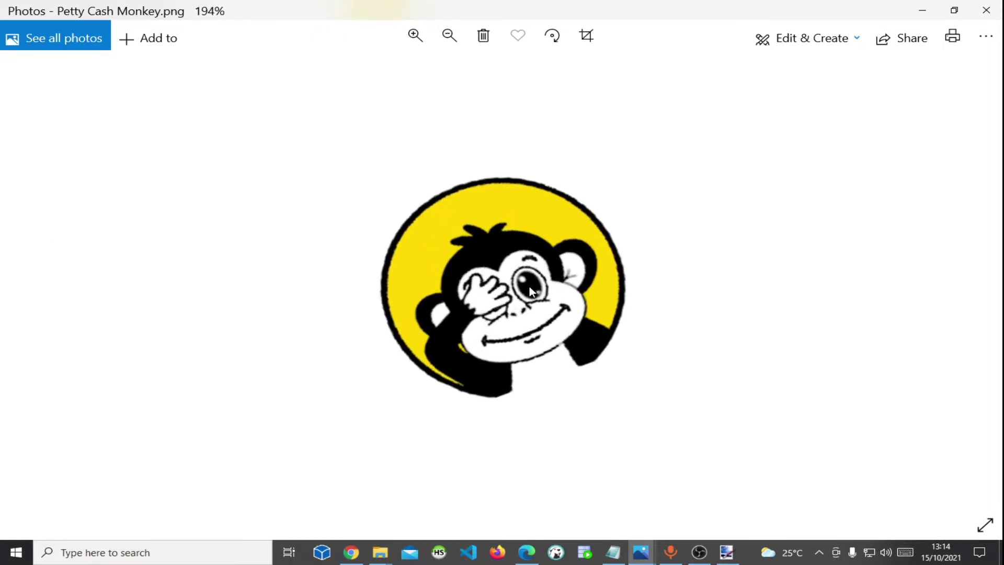
scroll(531, 291, "up", 1)
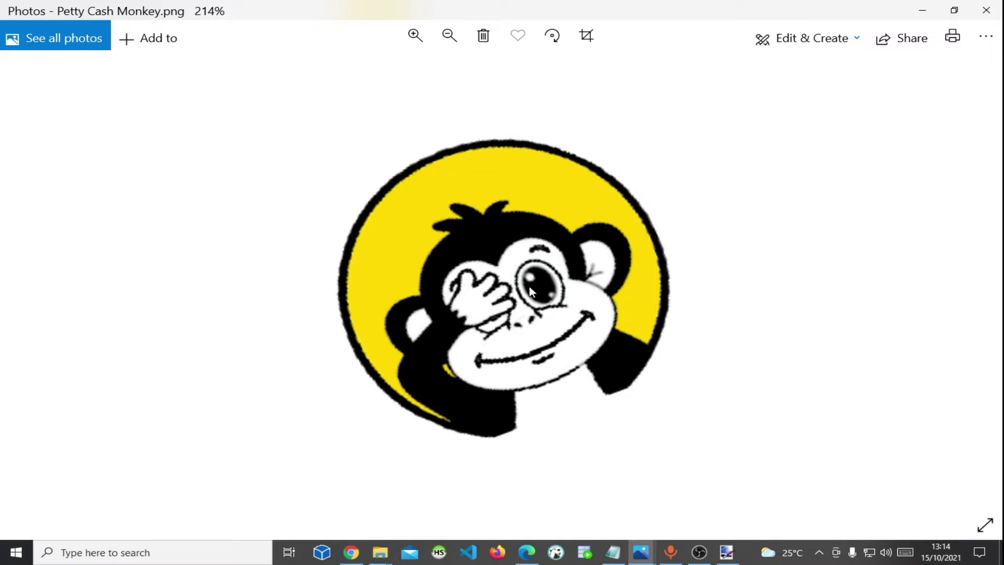
scroll(529, 286, "down", 5)
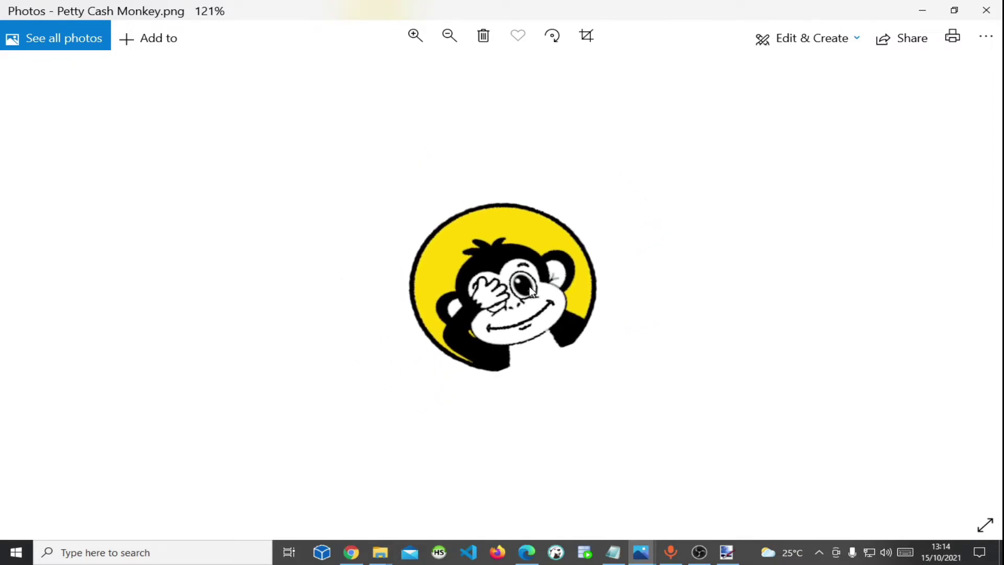
Step: Return to Tilted Image in Photos and check the rotated monkey's face up close against the original
left_click(986, 284)
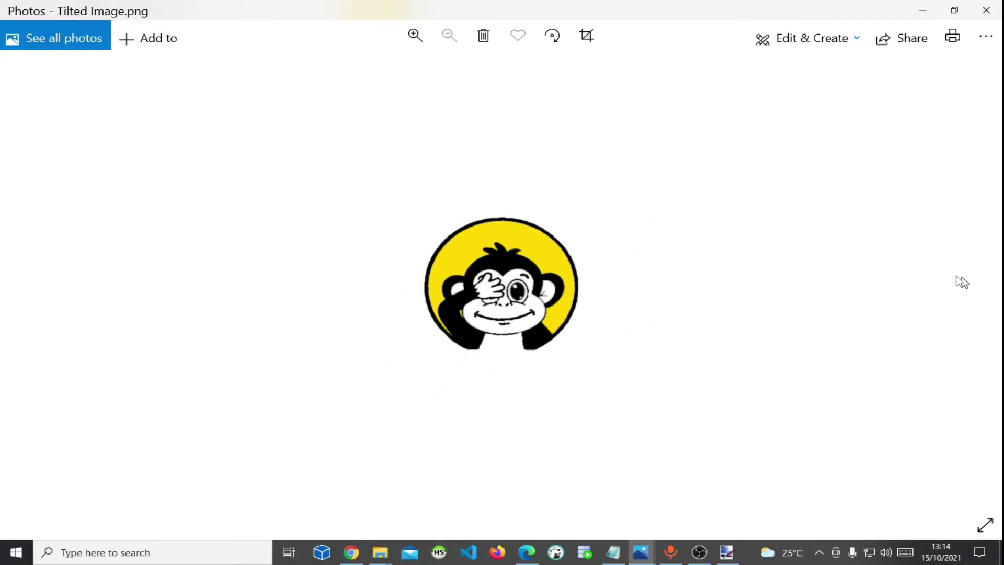
scroll(654, 282, "up", 3)
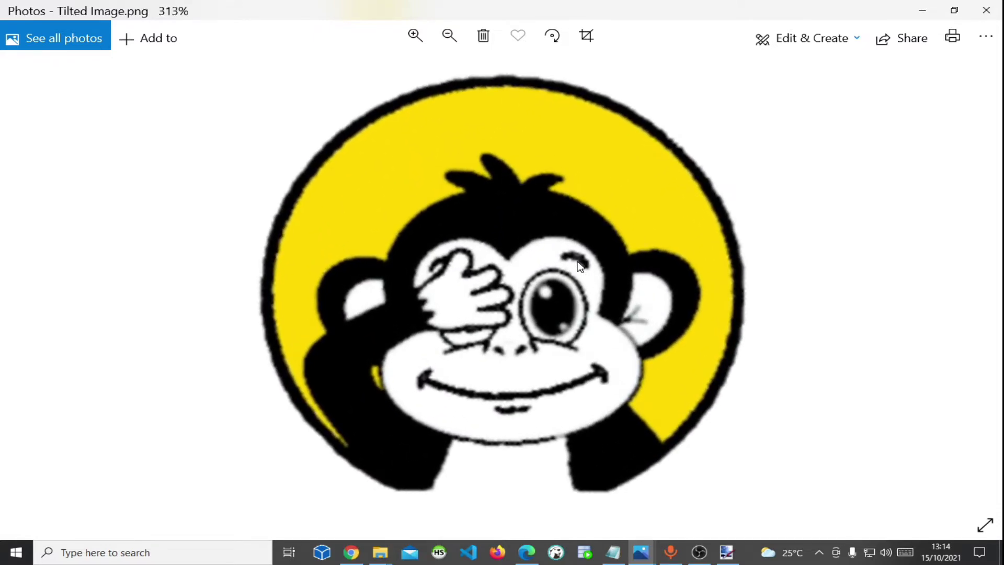
scroll(579, 267, "down", 1)
scroll(577, 263, "down", 1)
scroll(578, 263, "up", 2)
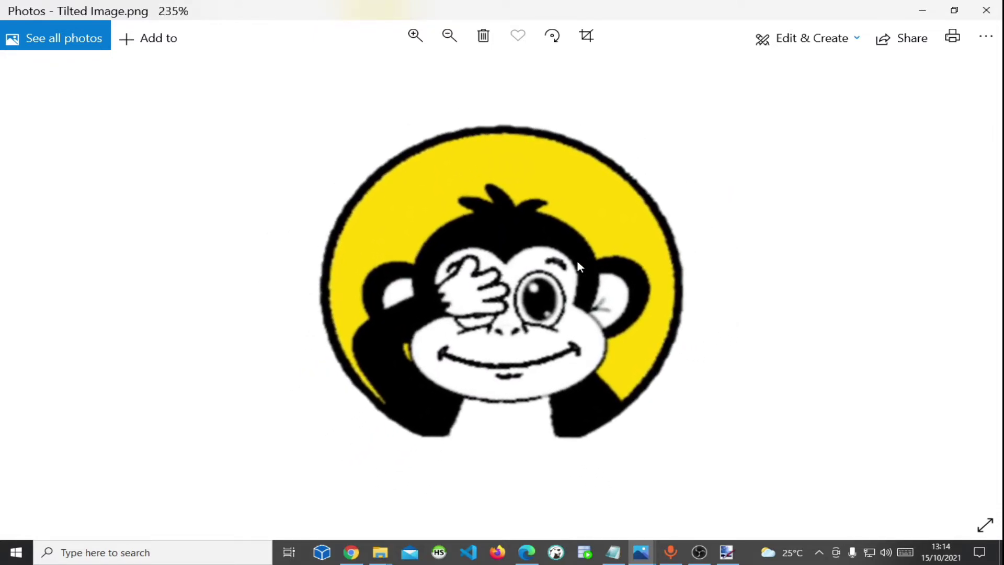